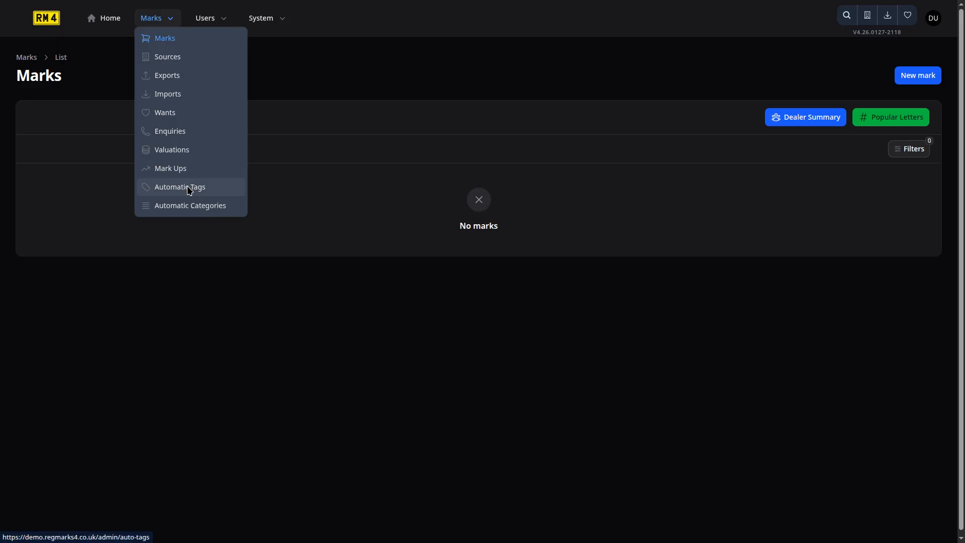
- Open the automatic tags list and begin a new tag rule with the registration pattern 808
click(188, 188)
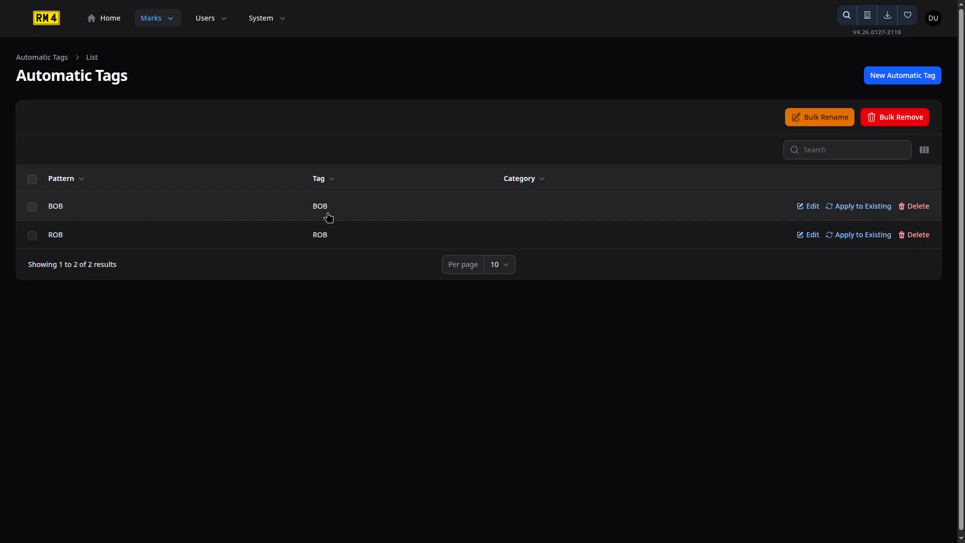
click(917, 81)
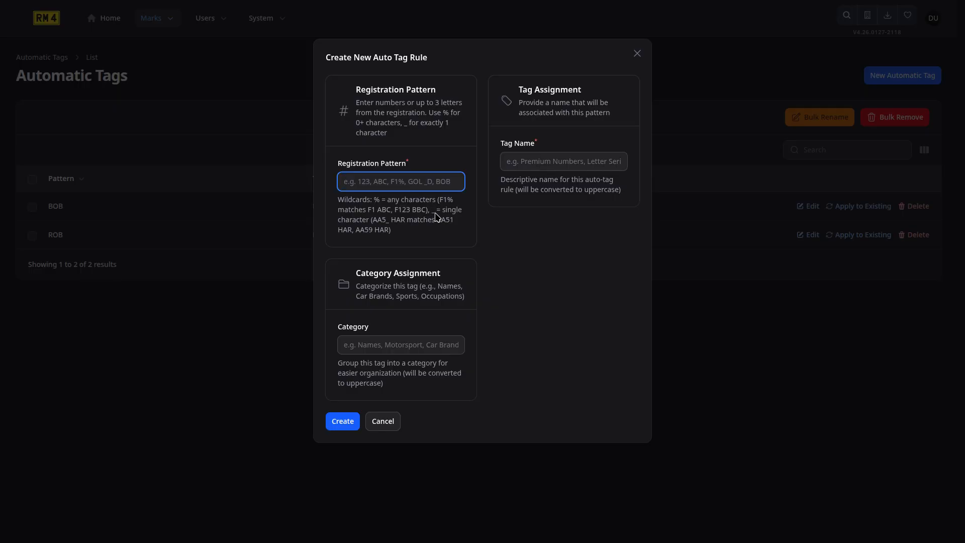
click(415, 179)
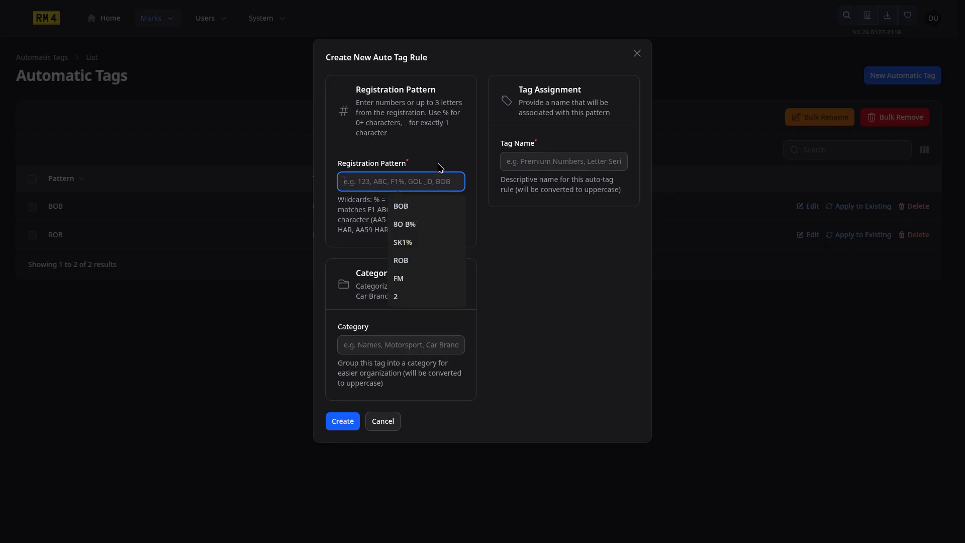
text(808)
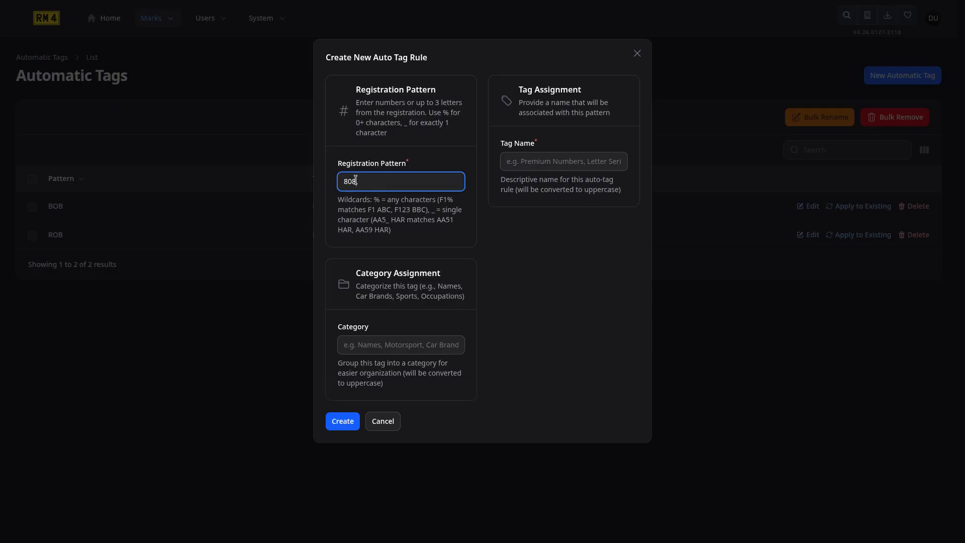
- Replace the rule's registration pattern with ASH and enter Ashley as the tag name
drag(363, 181, 321, 175)
text(ASH)
click(527, 158)
text(A)
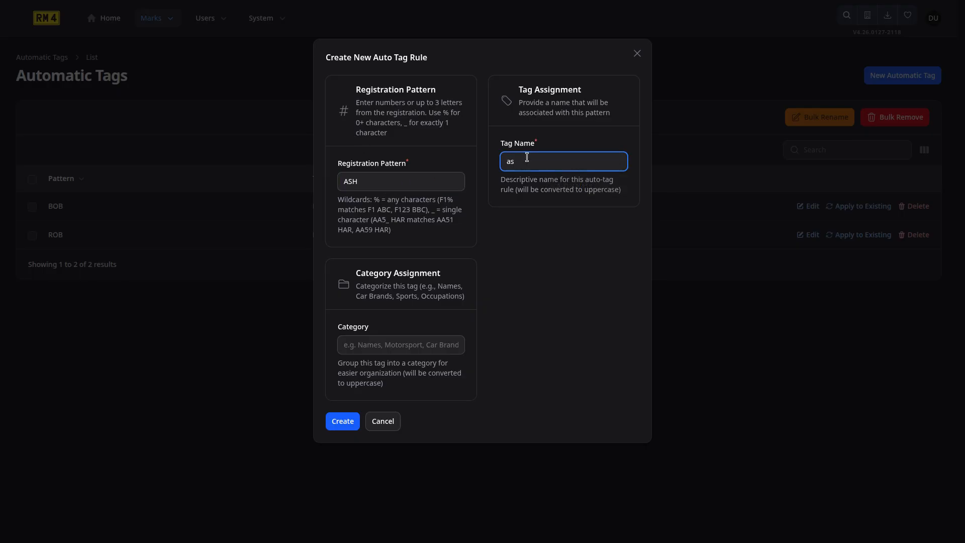
text(shley)
- Set the new tag rule's category to Boys Names
click(395, 347)
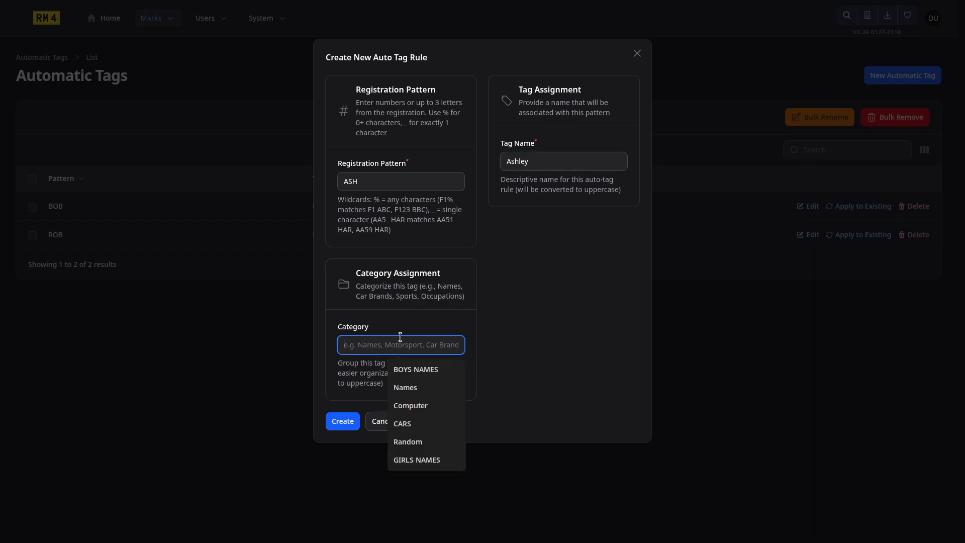
text(B)
key(Down)
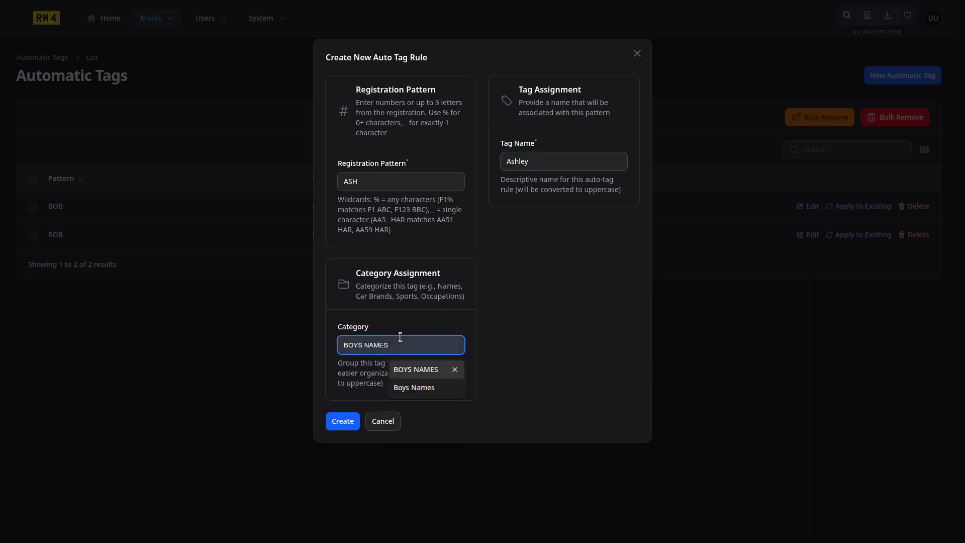
key(Down)
key(Return)
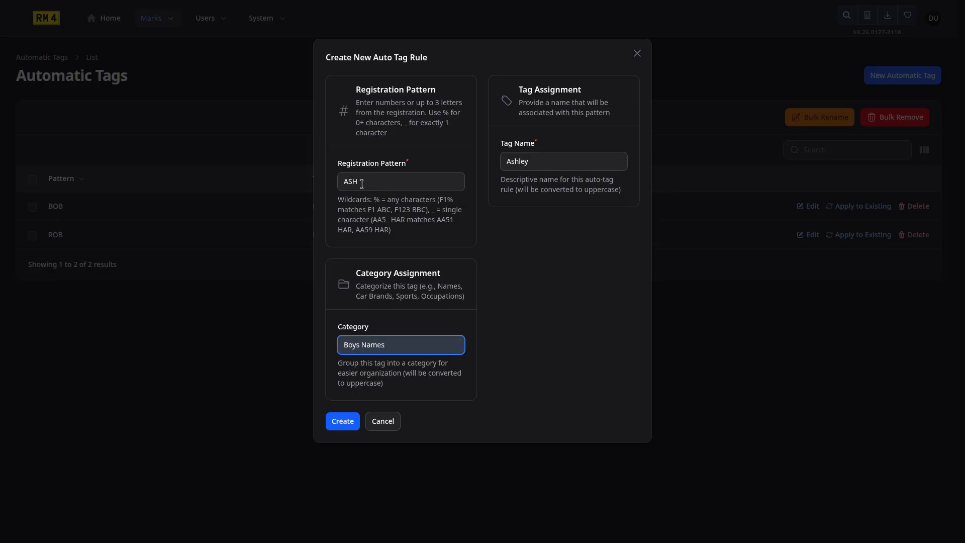
- Replace the tag rule's registration pattern with F1 followed by a space and the % wildcard
drag(361, 182, 325, 184)
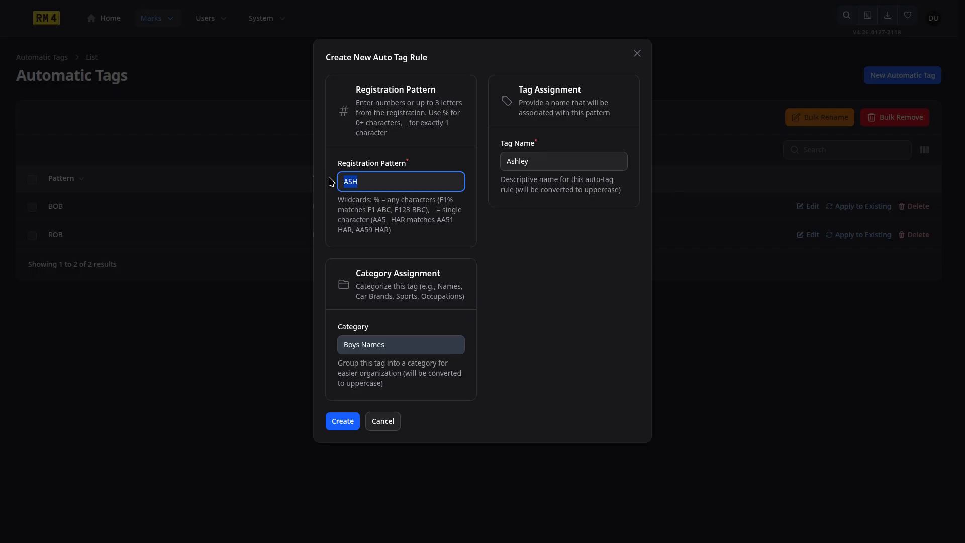
key(BackSpace)
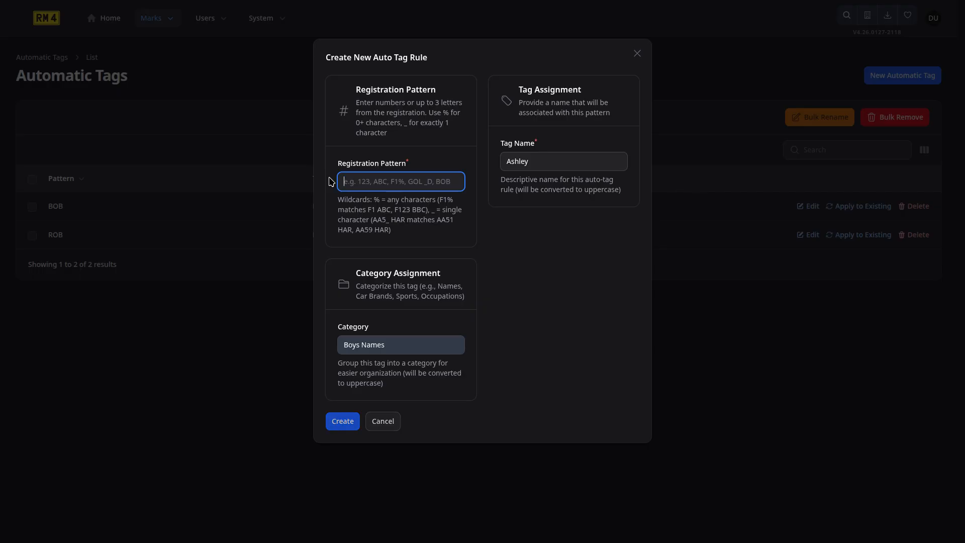
text(F1)
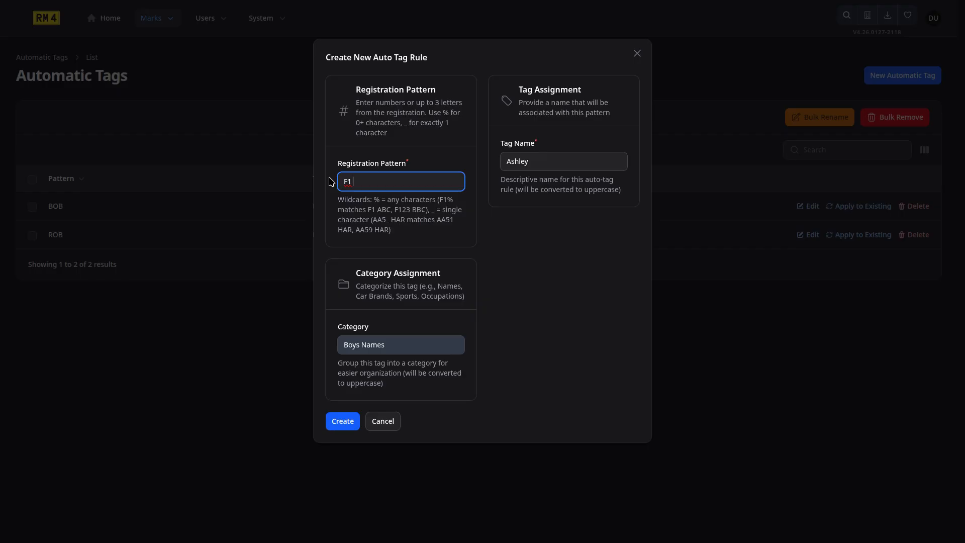
text( %)
- Change the tag rule's registration pattern to 911%
drag(366, 181, 330, 175)
text(911)
text(%)
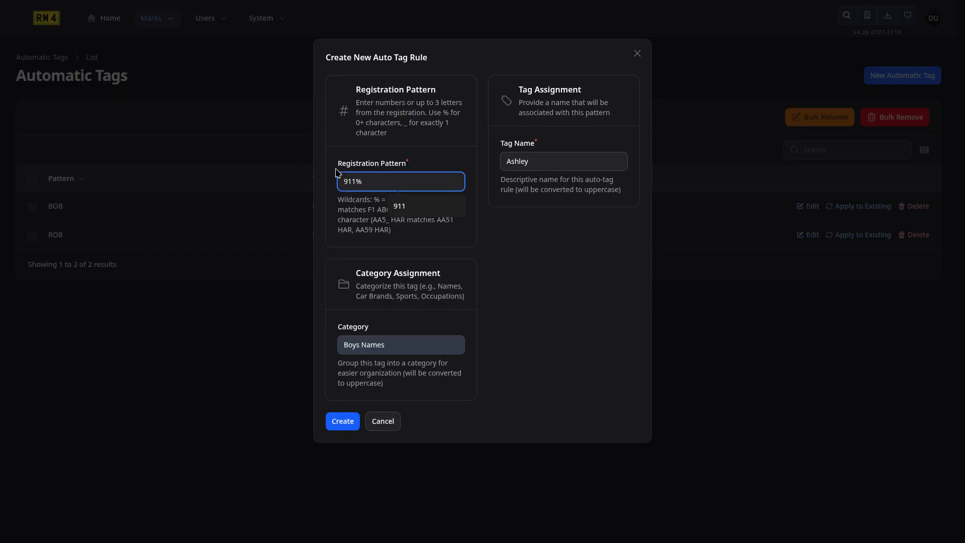
- Try the _ wildcard after 911 in place of %, restore 911%, and discard the new tag rule
key(BackSpace)
text(_)
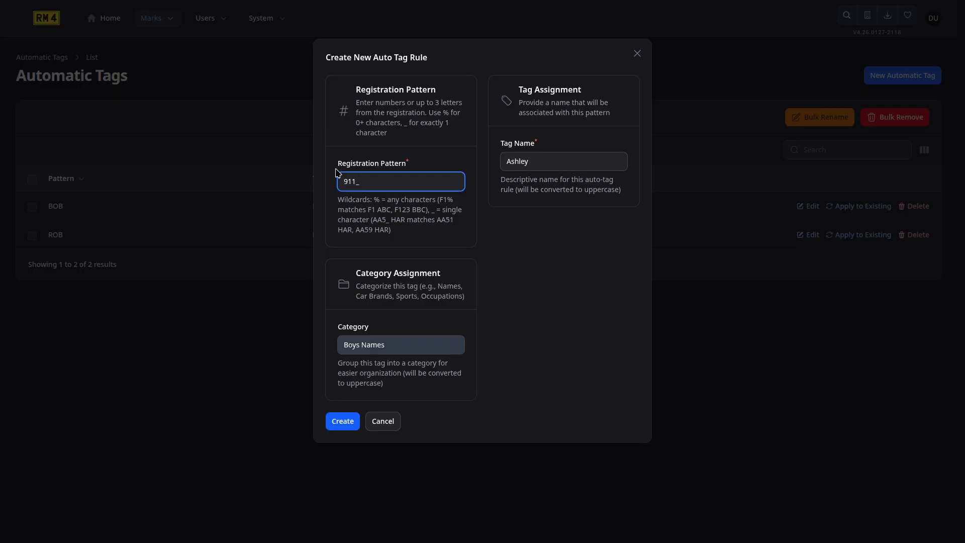
key(BackSpace)
text(_)
key(BackSpace)
text(%)
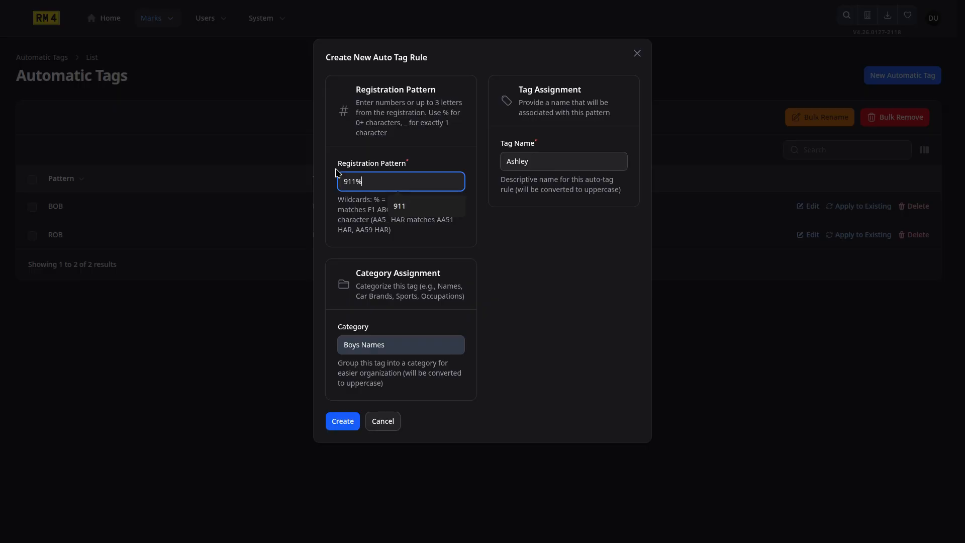
click(500, 242)
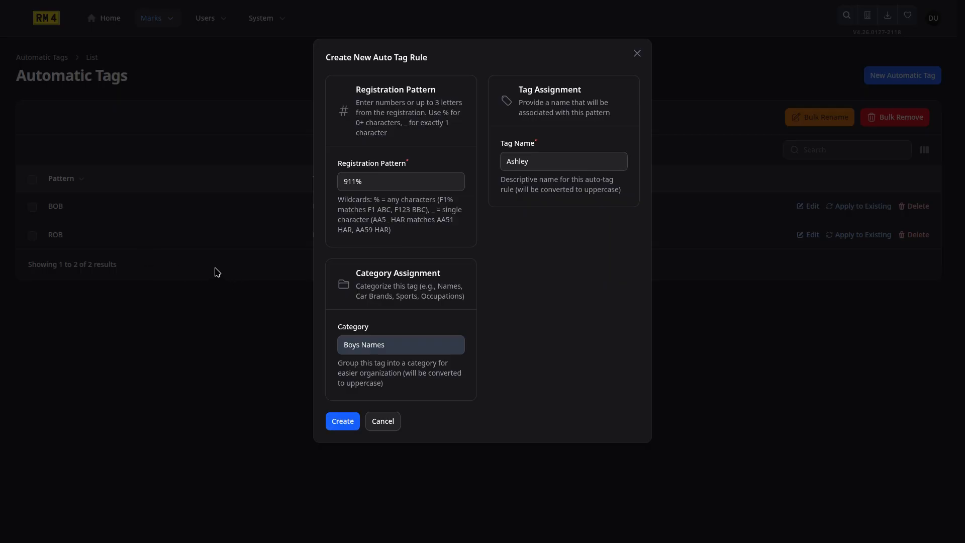
click(384, 420)
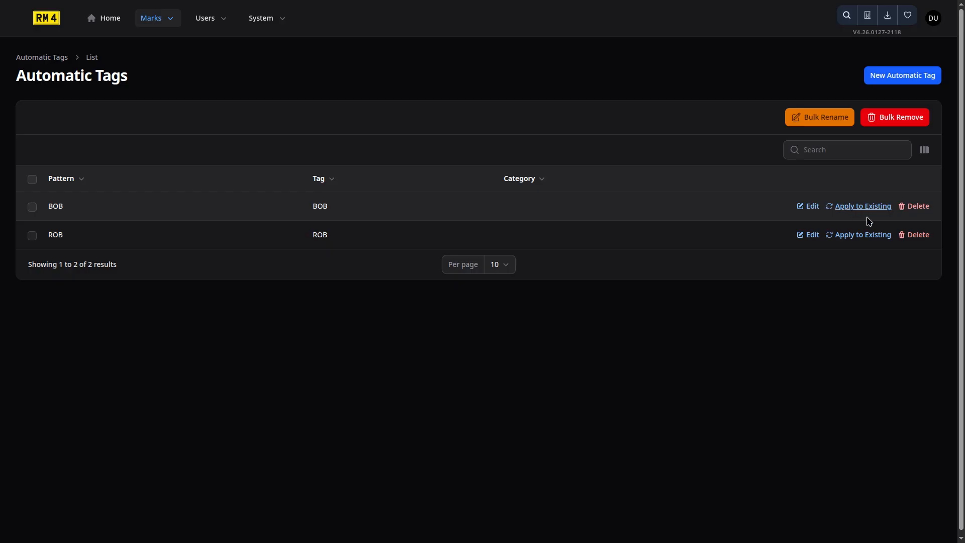
- Open the automatic categories list and start a new rule with the registration layout AAA NNN and Not Irish
click(169, 23)
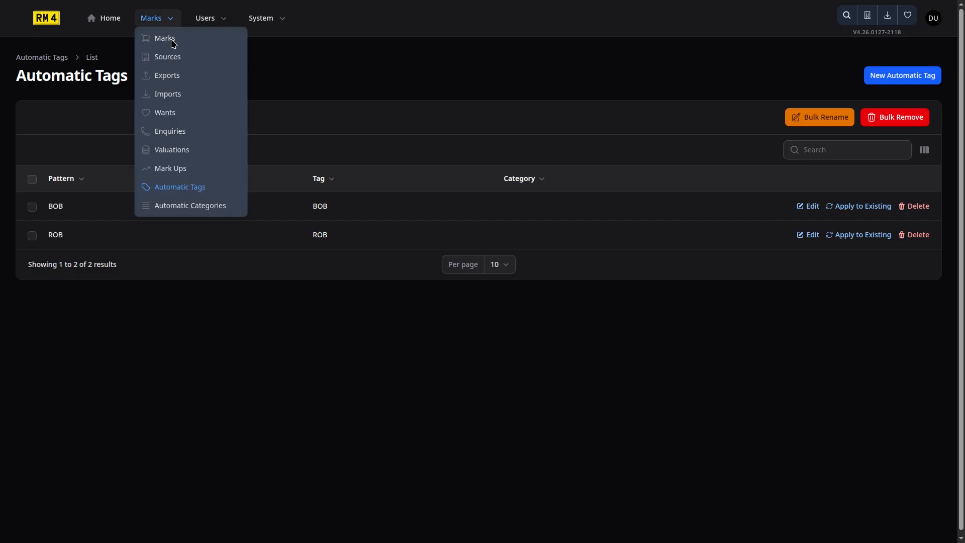
click(184, 205)
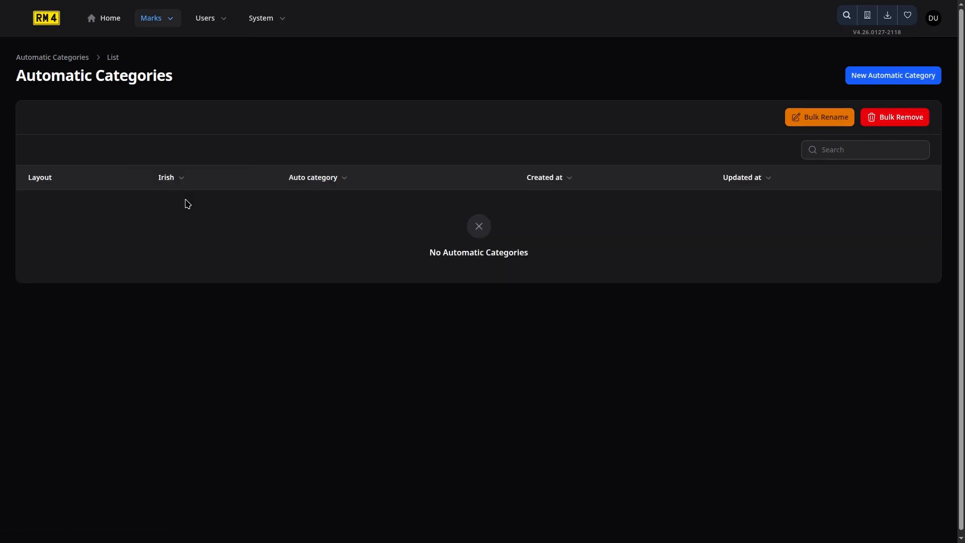
click(884, 78)
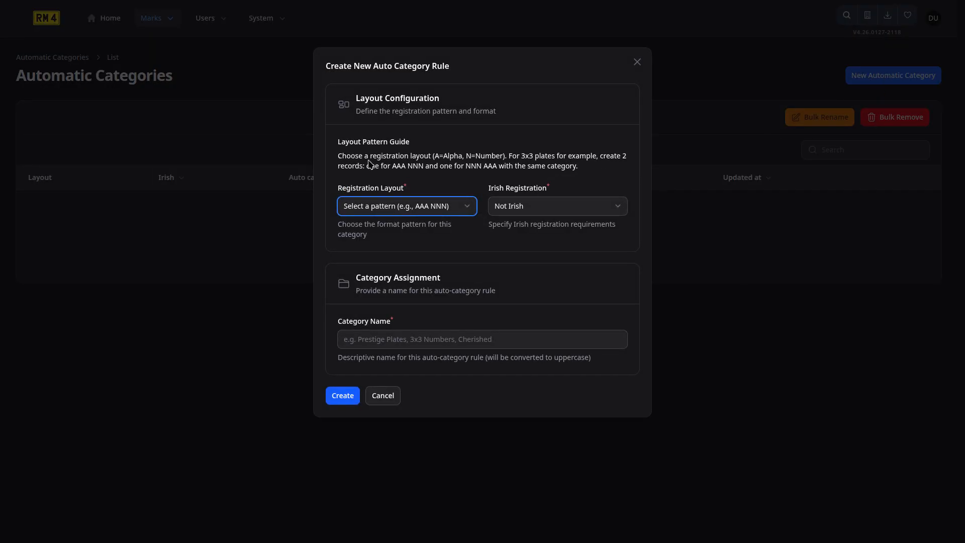
click(465, 210)
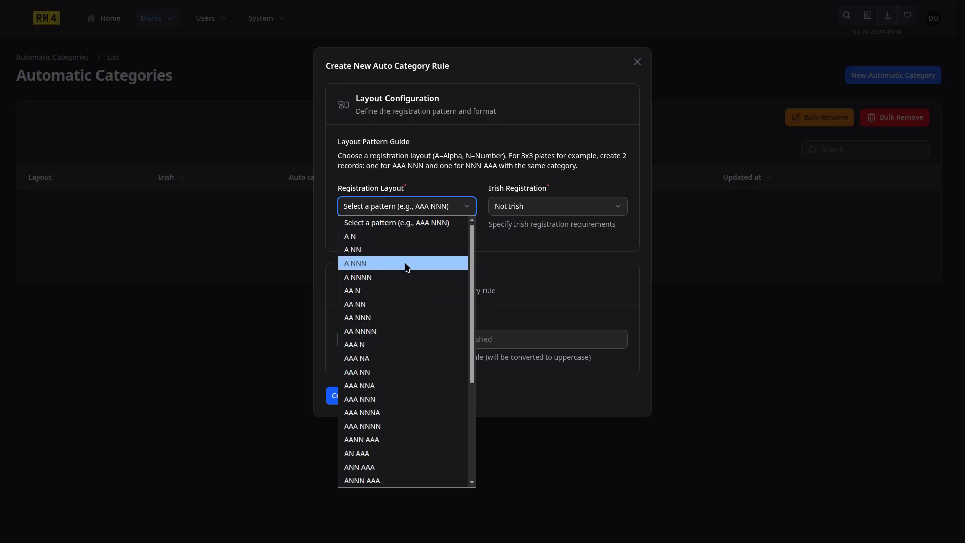
click(377, 399)
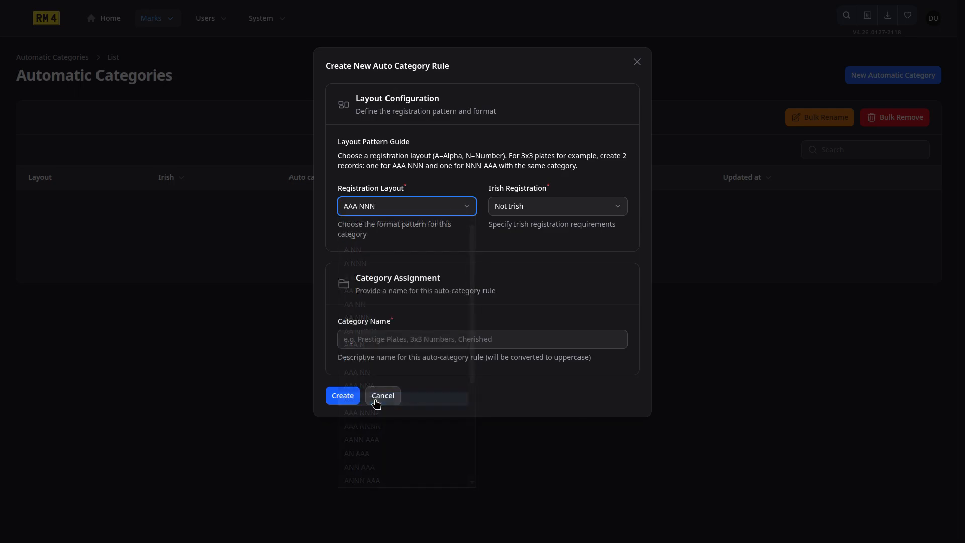
click(525, 213)
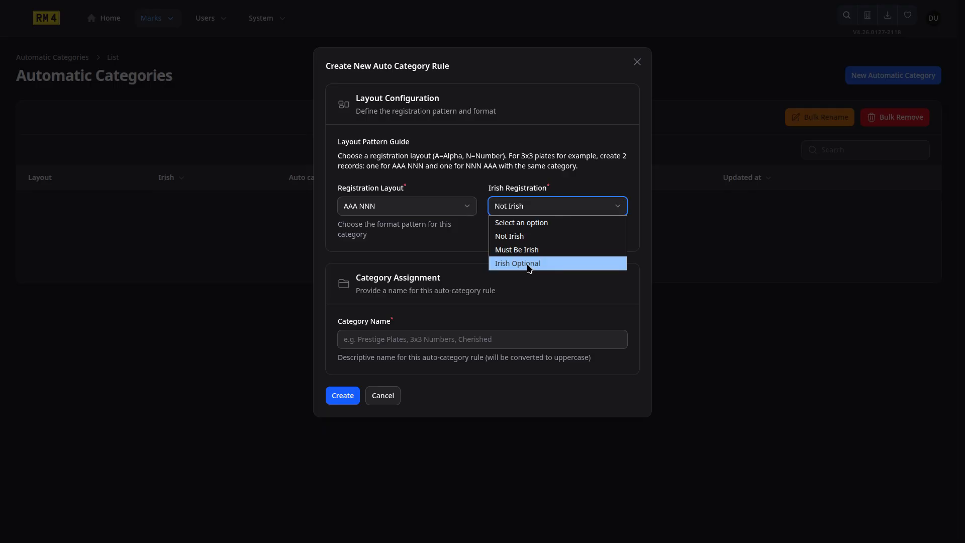
click(526, 238)
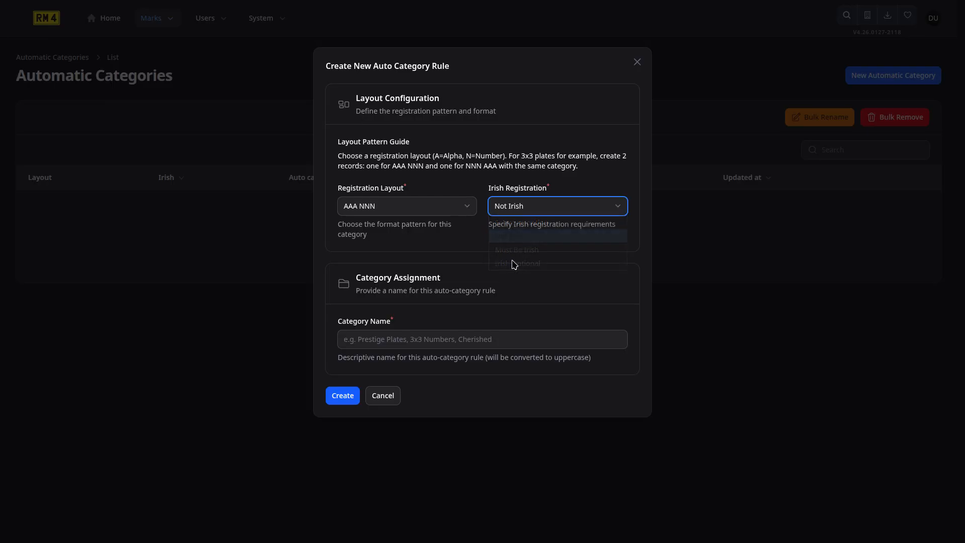
- Name the category 3x3 Numbers and create the auto category rule
click(469, 340)
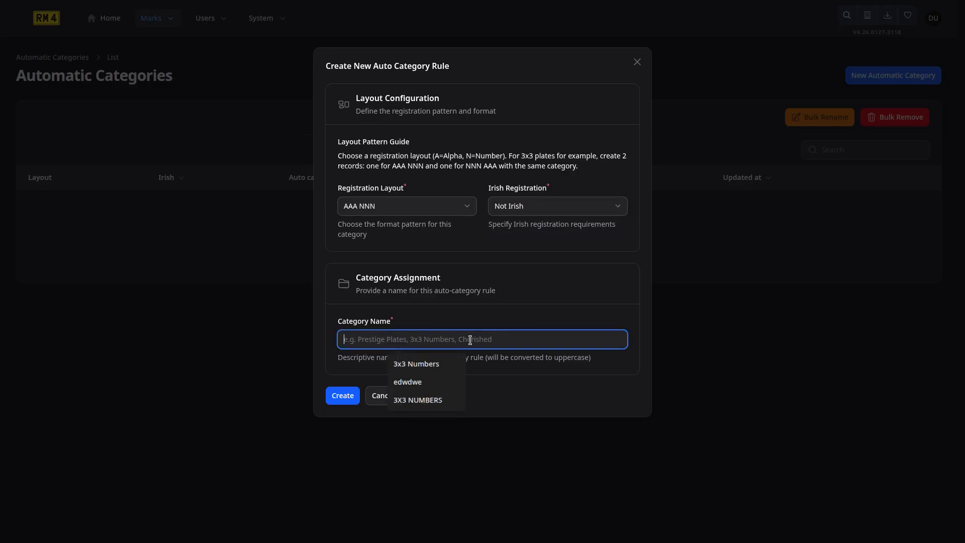
text(3x3)
key(Down)
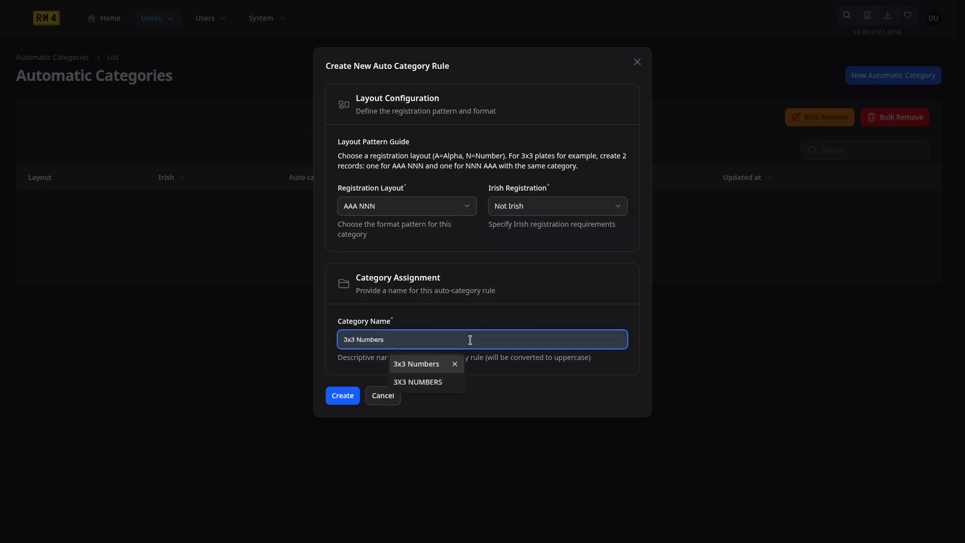
key(Return)
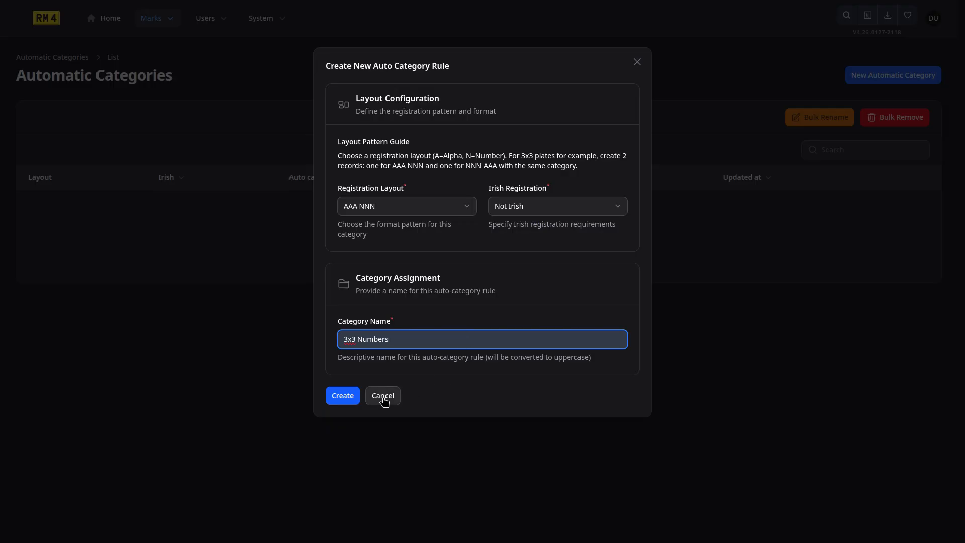
click(343, 396)
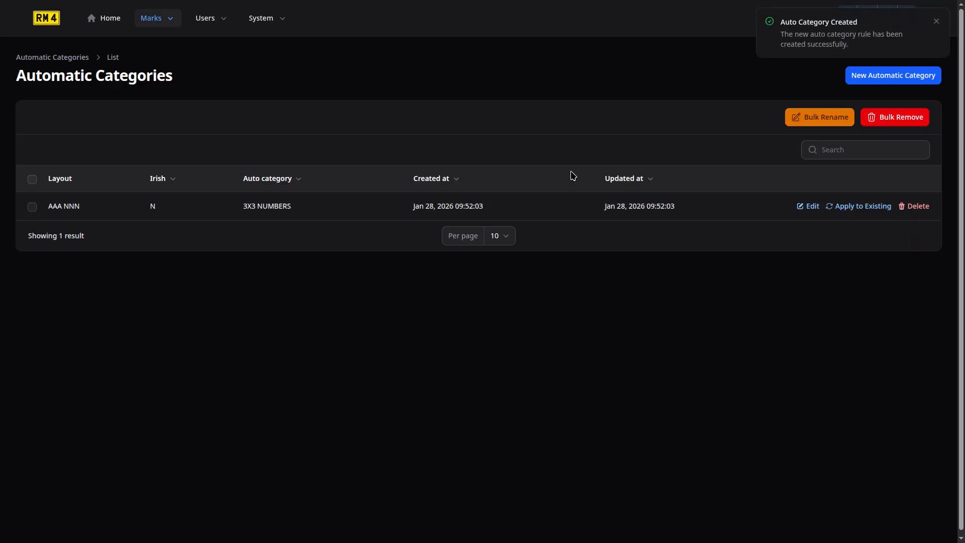
- Create a second auto category rule with the layout NNN AAA, Not Irish, and the category name 3x3 Numbers
click(903, 76)
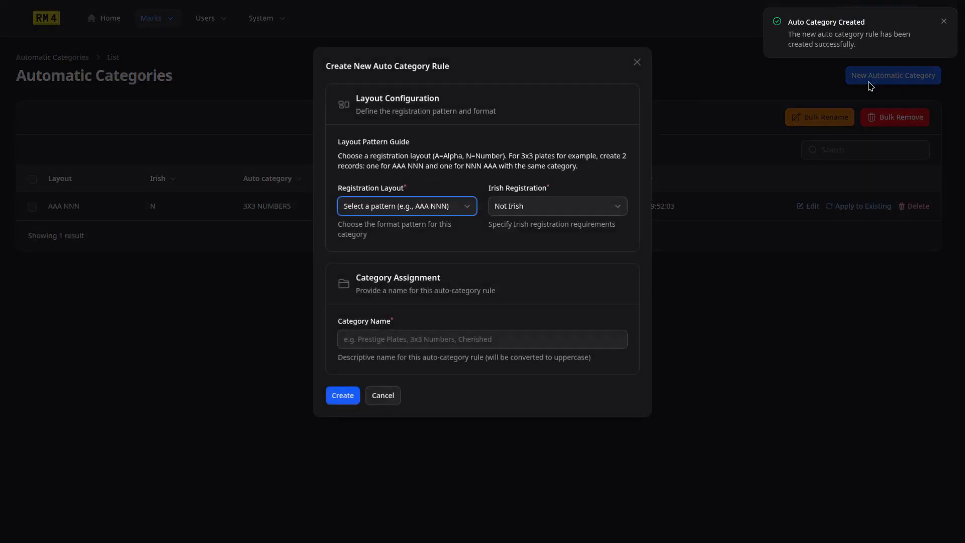
click(435, 207)
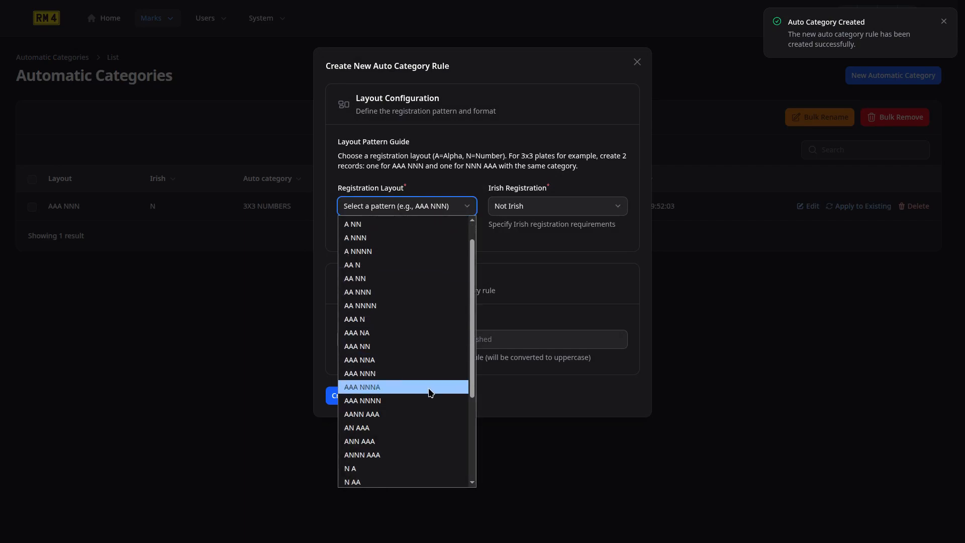
scroll(431, 392, down, 4)
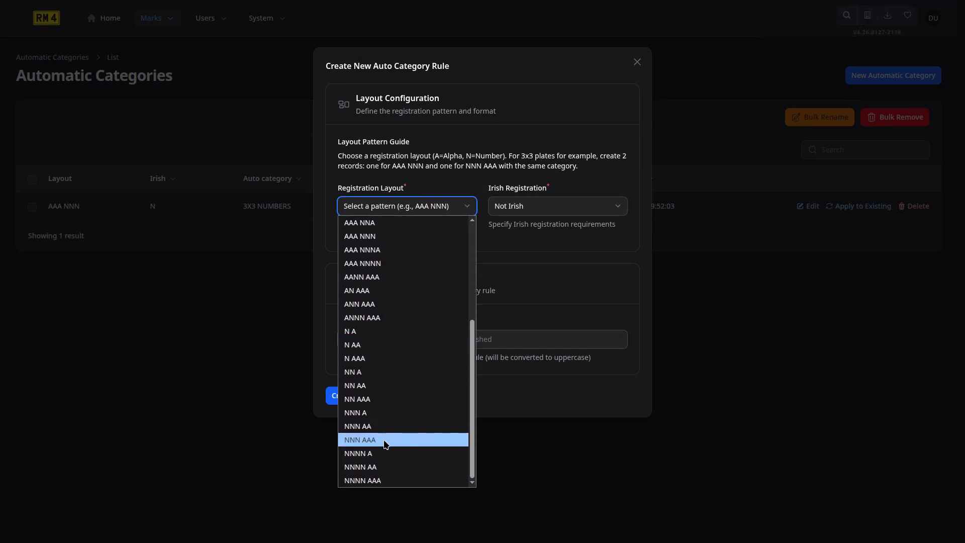
click(385, 444)
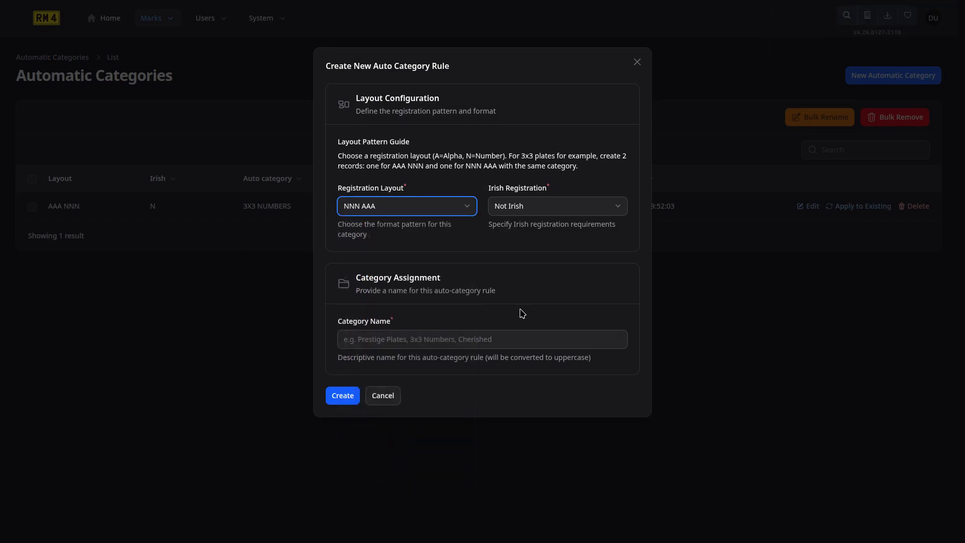
click(437, 337)
click(431, 371)
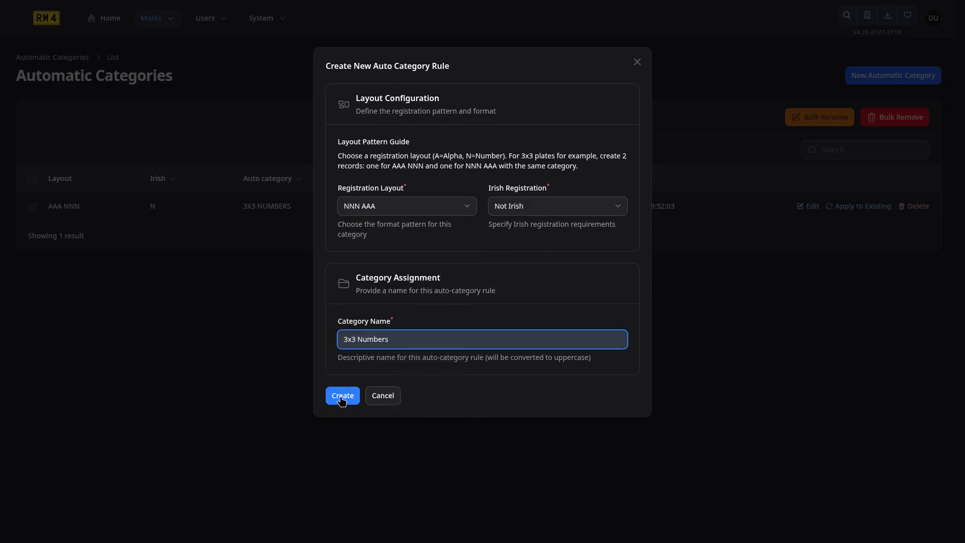
click(344, 396)
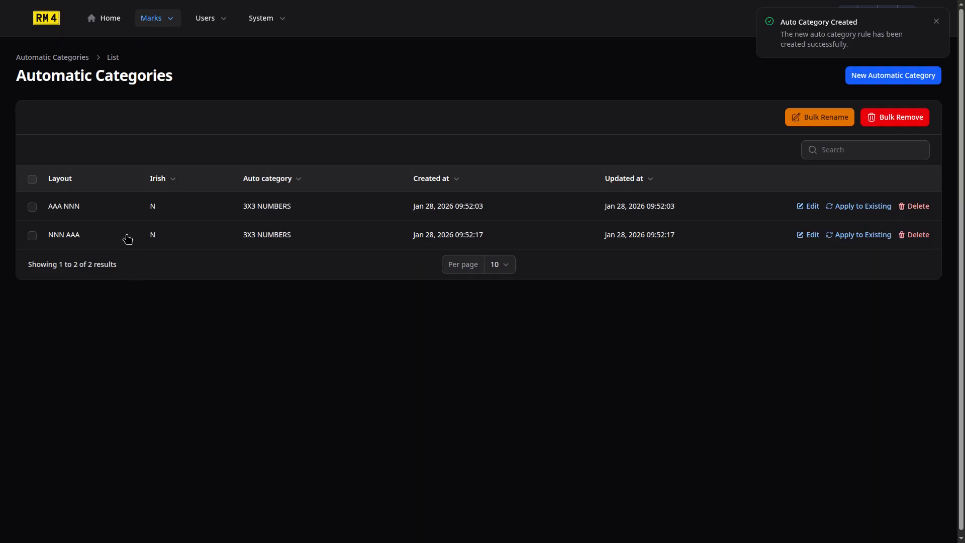